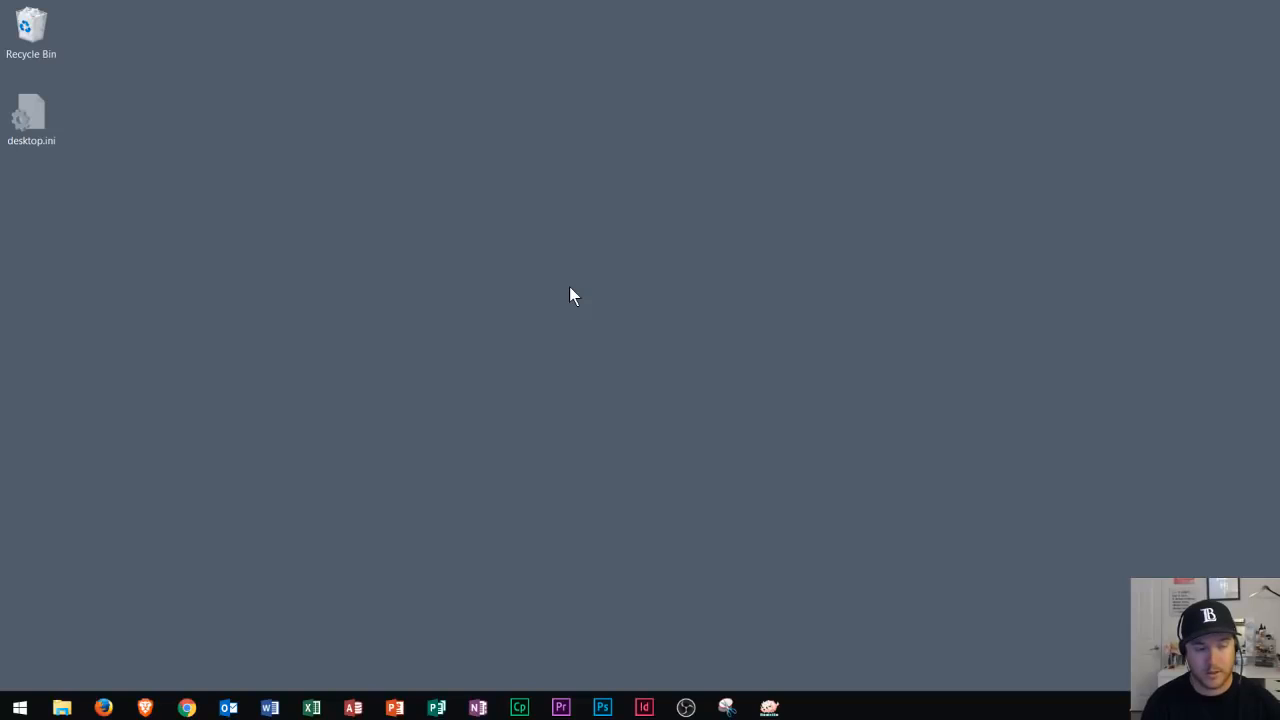
# Search Windows for "file ex" and view the taskbar pinning options of the File Explorer app.
pyautogui.press('super')
pyautogui.press('super')
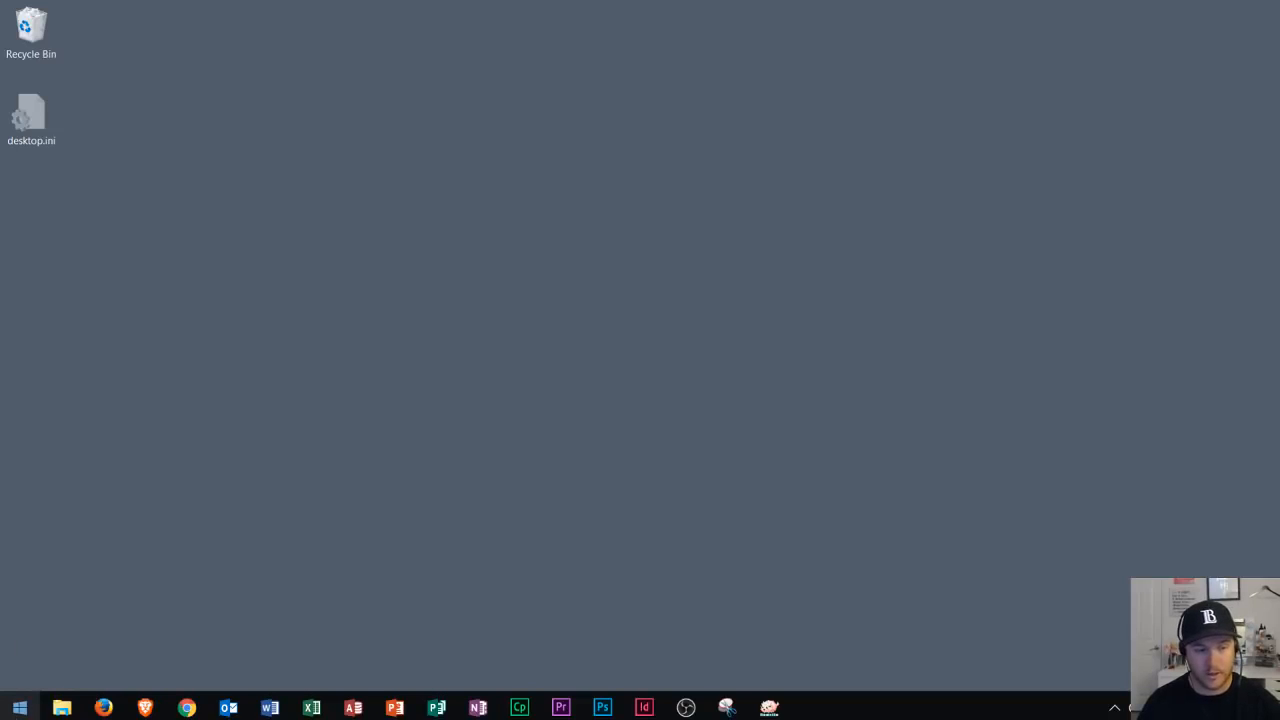
pyautogui.click(17, 712)
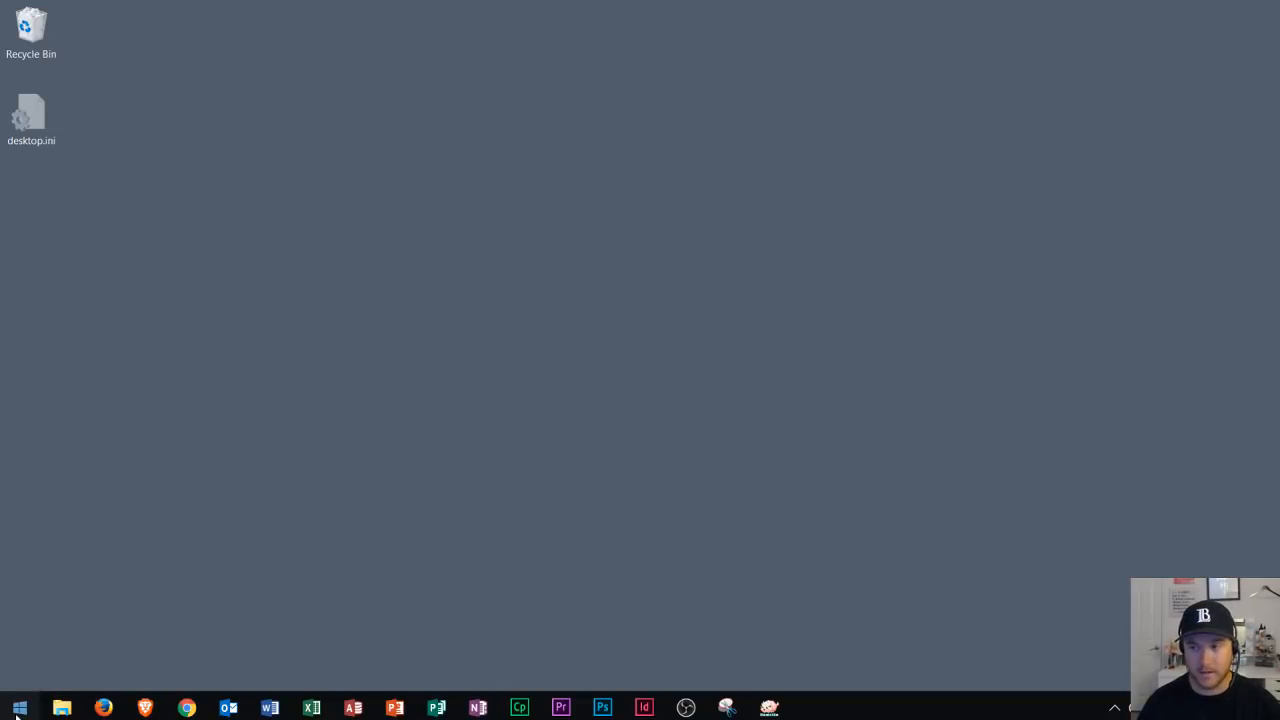
pyautogui.write('file ex')
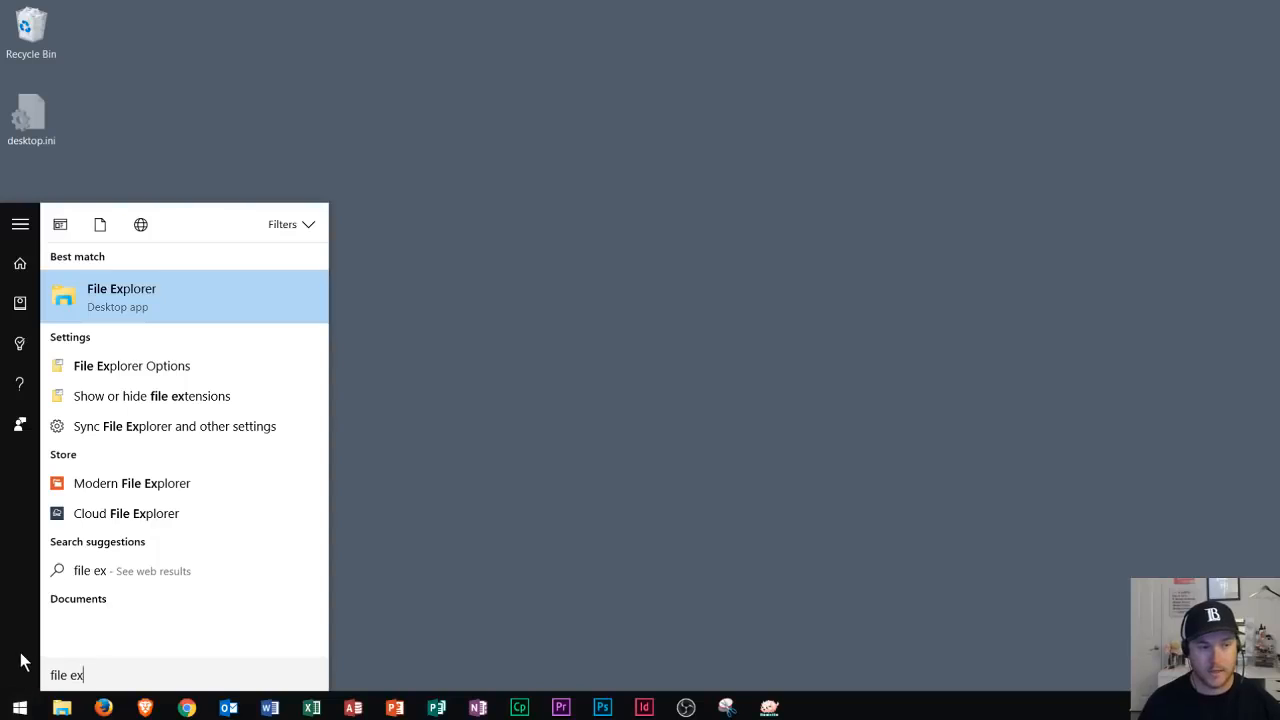
pyautogui.rightClick(159, 289)
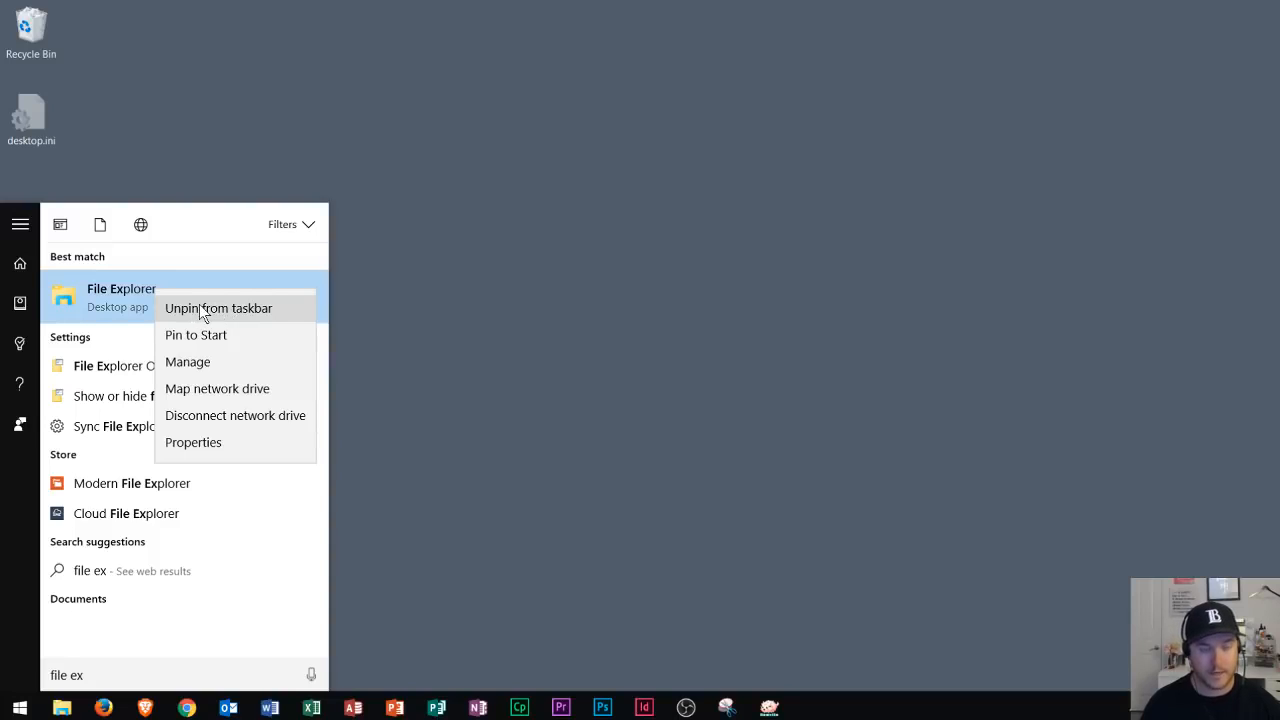
pyautogui.click(434, 287)
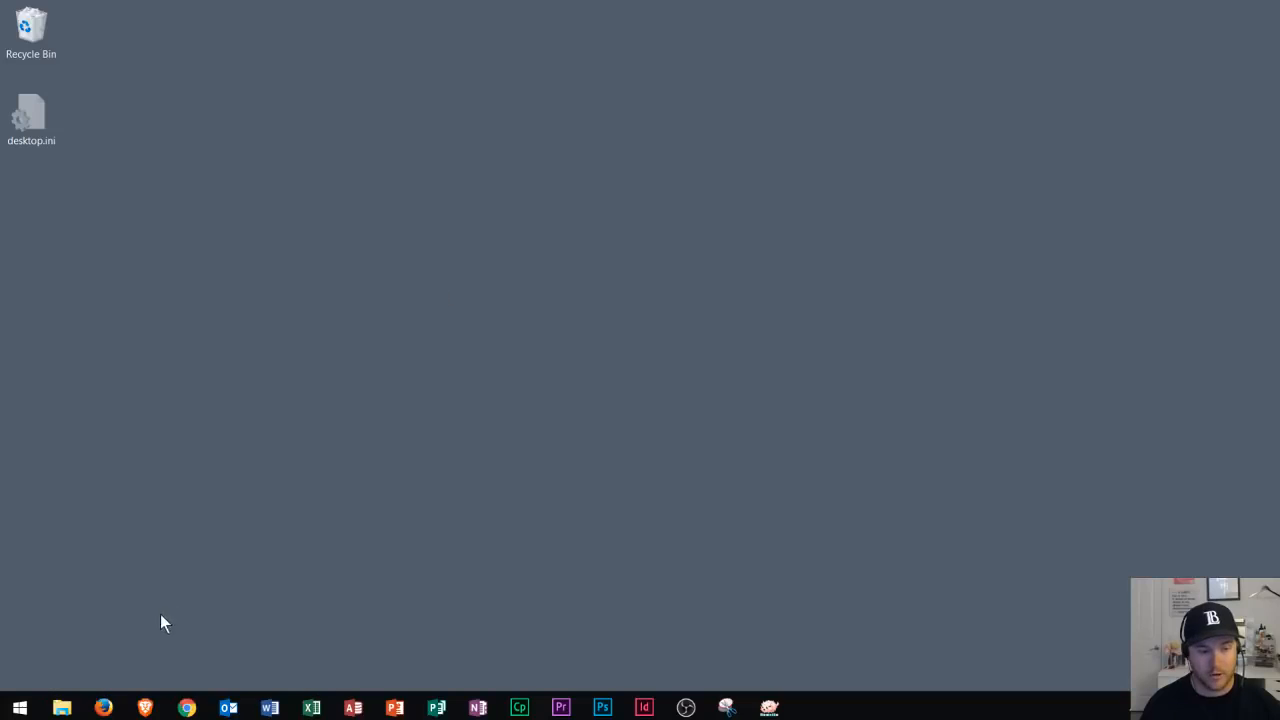
# Switch to File Explorer, expand This PC and show the contents of the Documents folder.
pyautogui.click(62, 708)
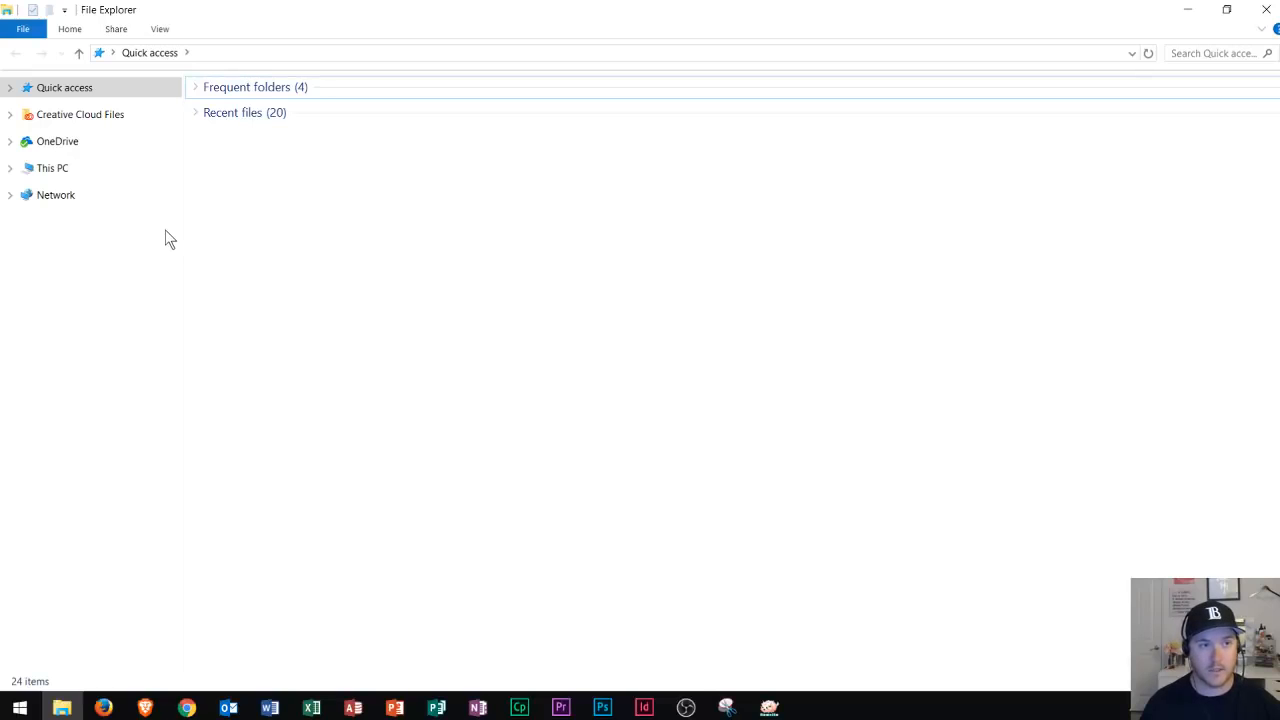
pyautogui.click(10, 169)
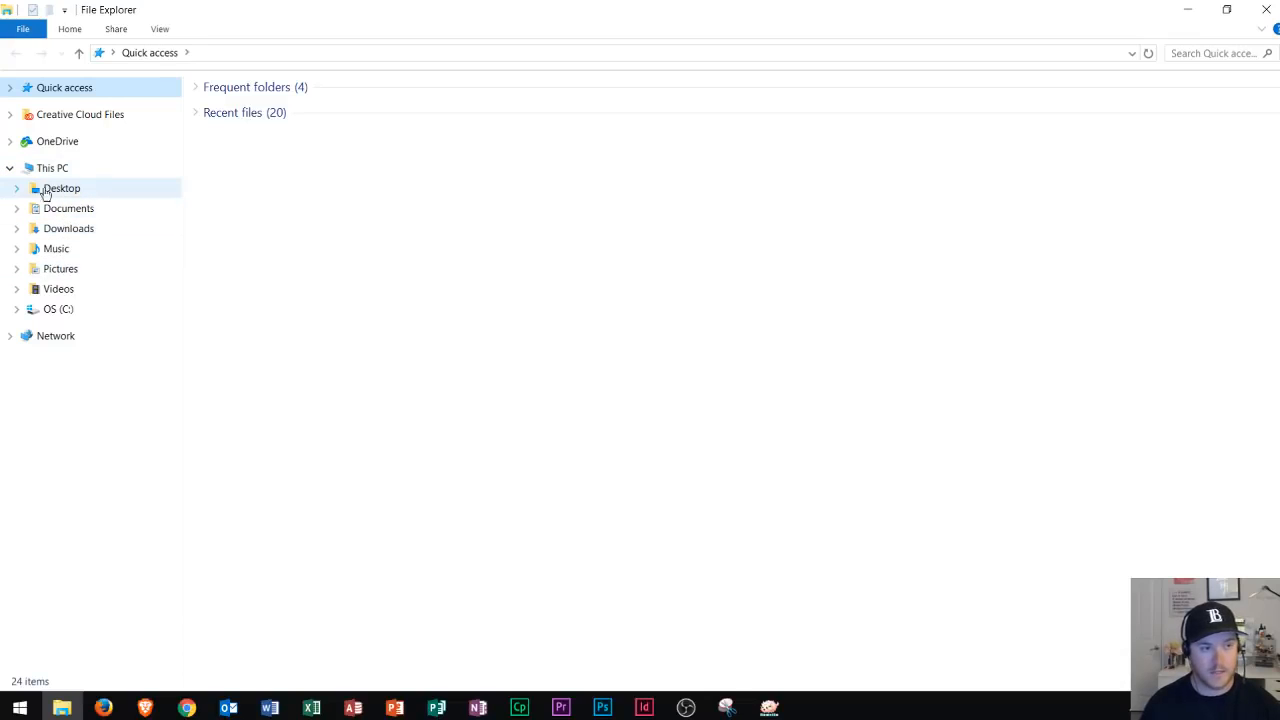
pyautogui.click(66, 214)
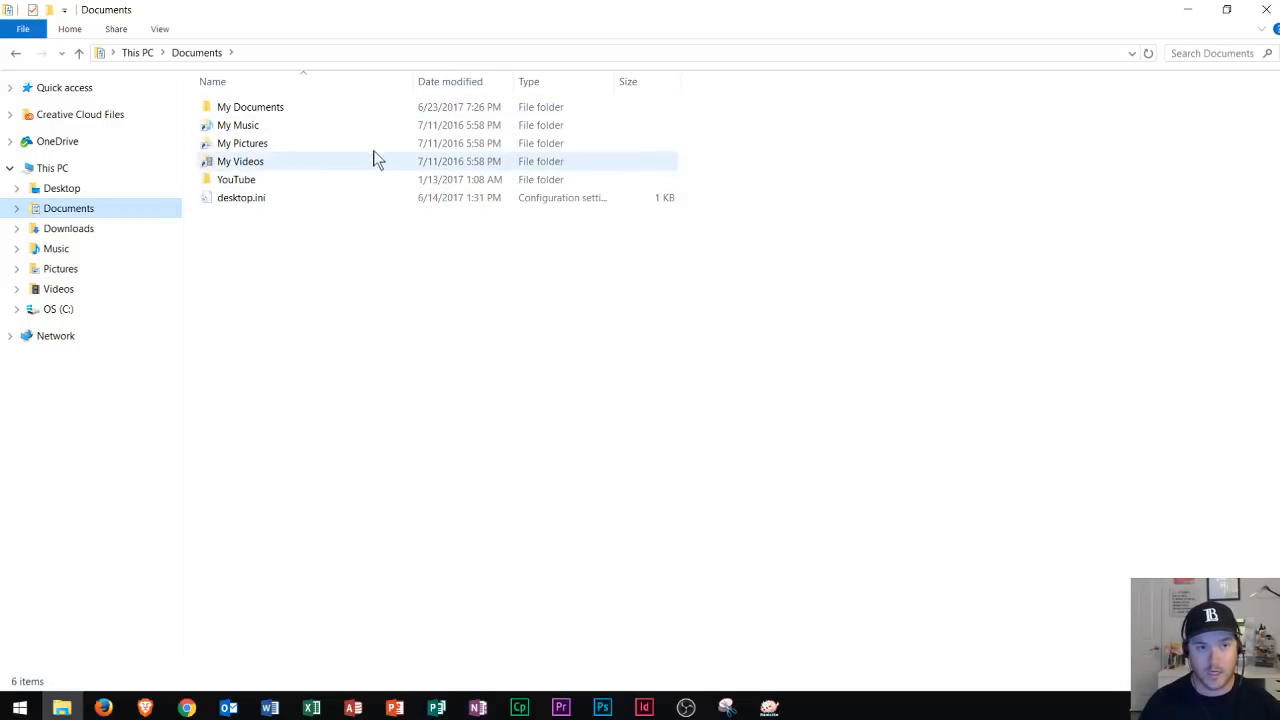
# Create a new folder named "Microsoft Office 2016" inside Documents.
pyautogui.rightClick(326, 117)
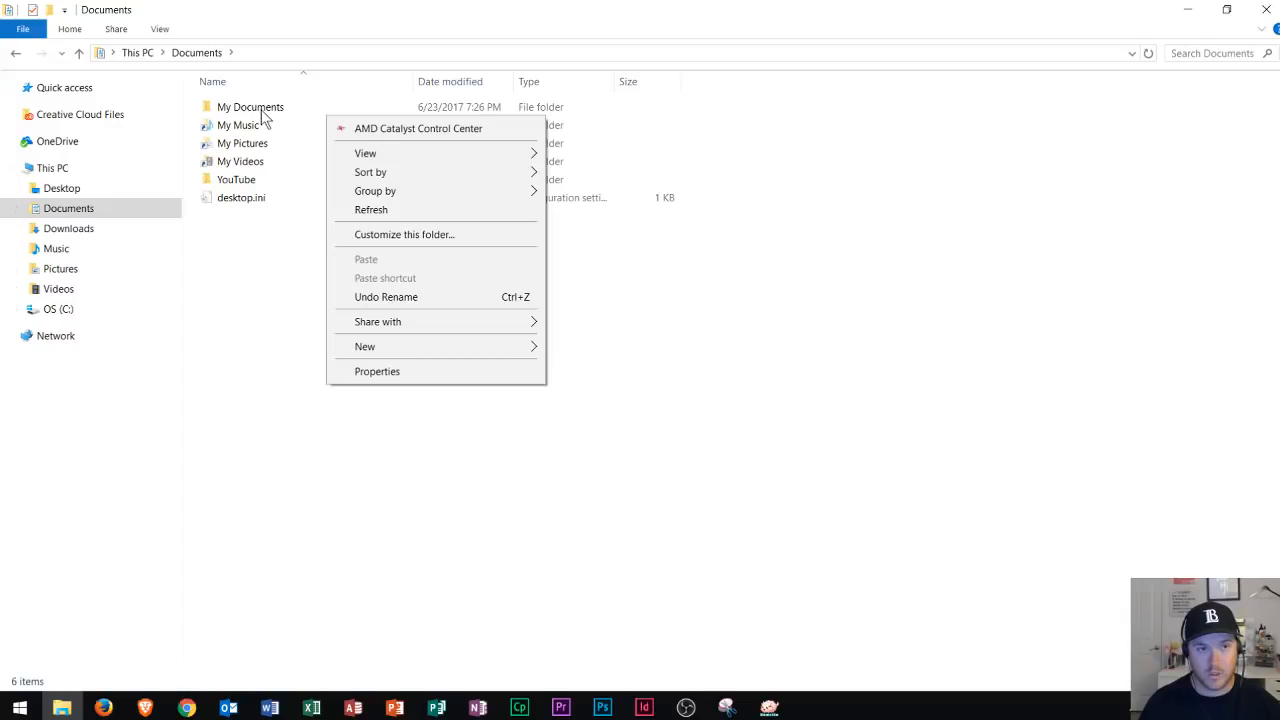
pyautogui.click(300, 254)
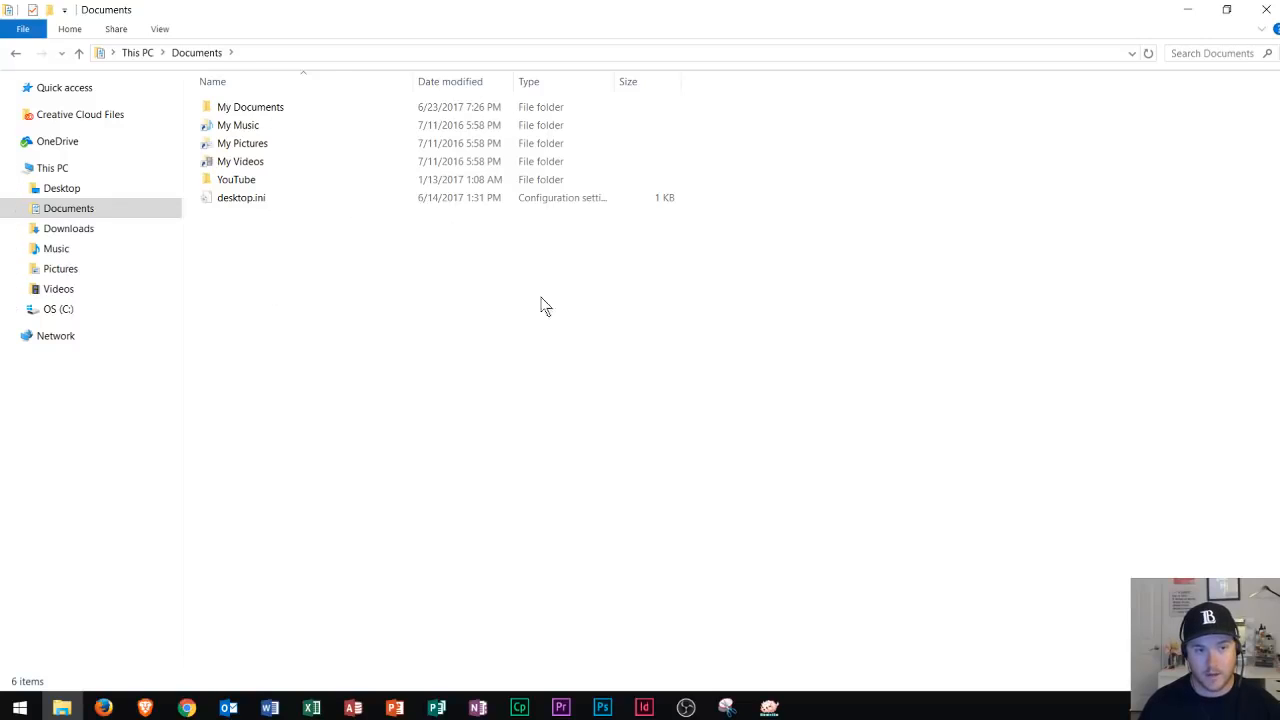
pyautogui.rightClick(420, 293)
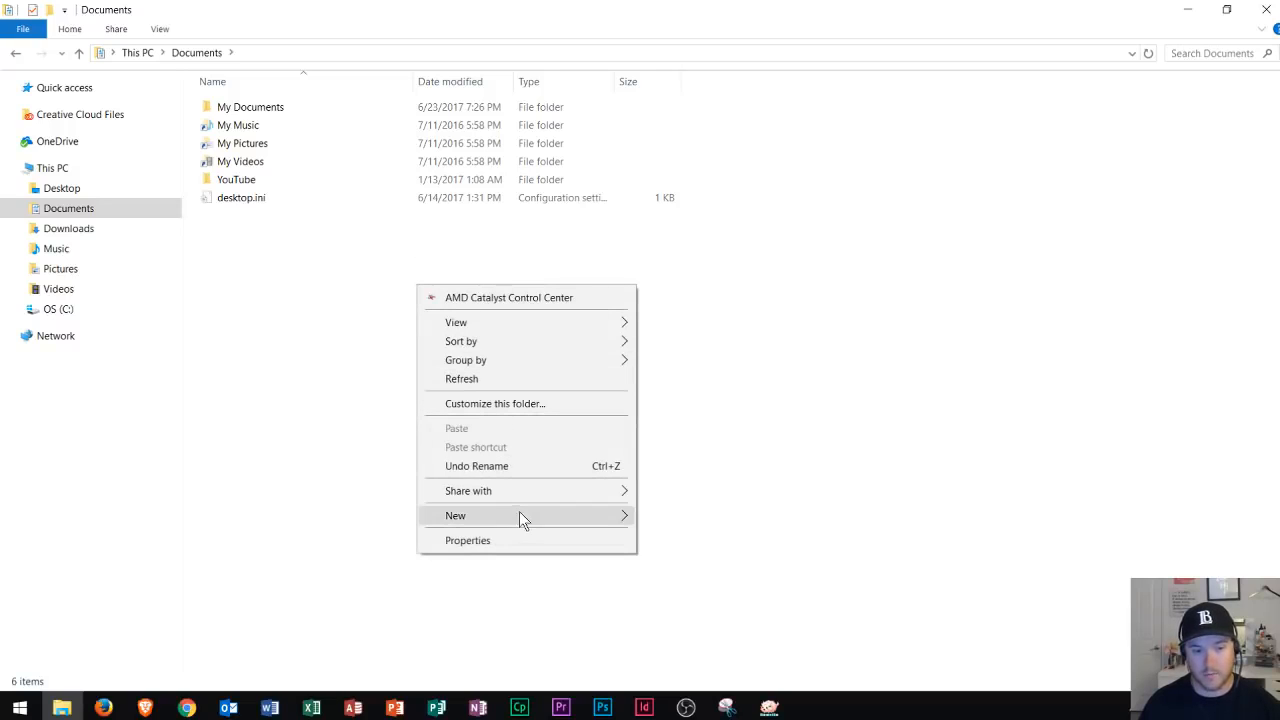
pyautogui.moveTo(521, 516)
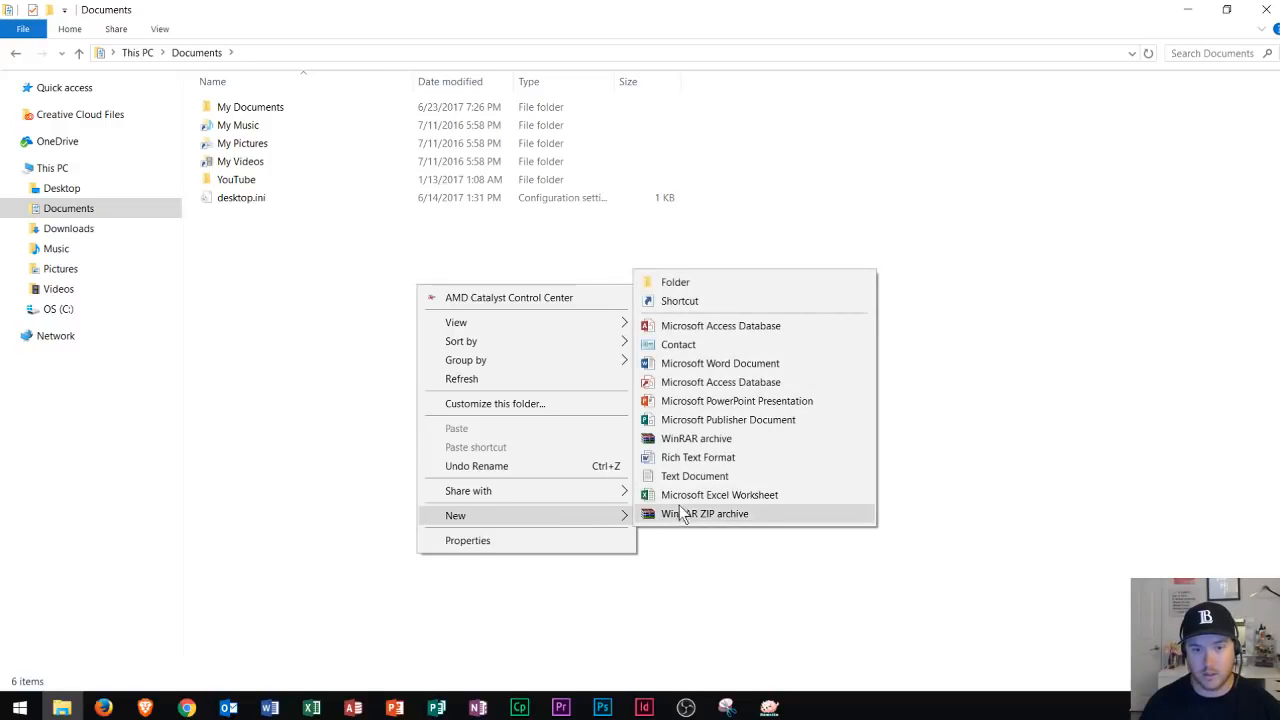
pyautogui.click(704, 281)
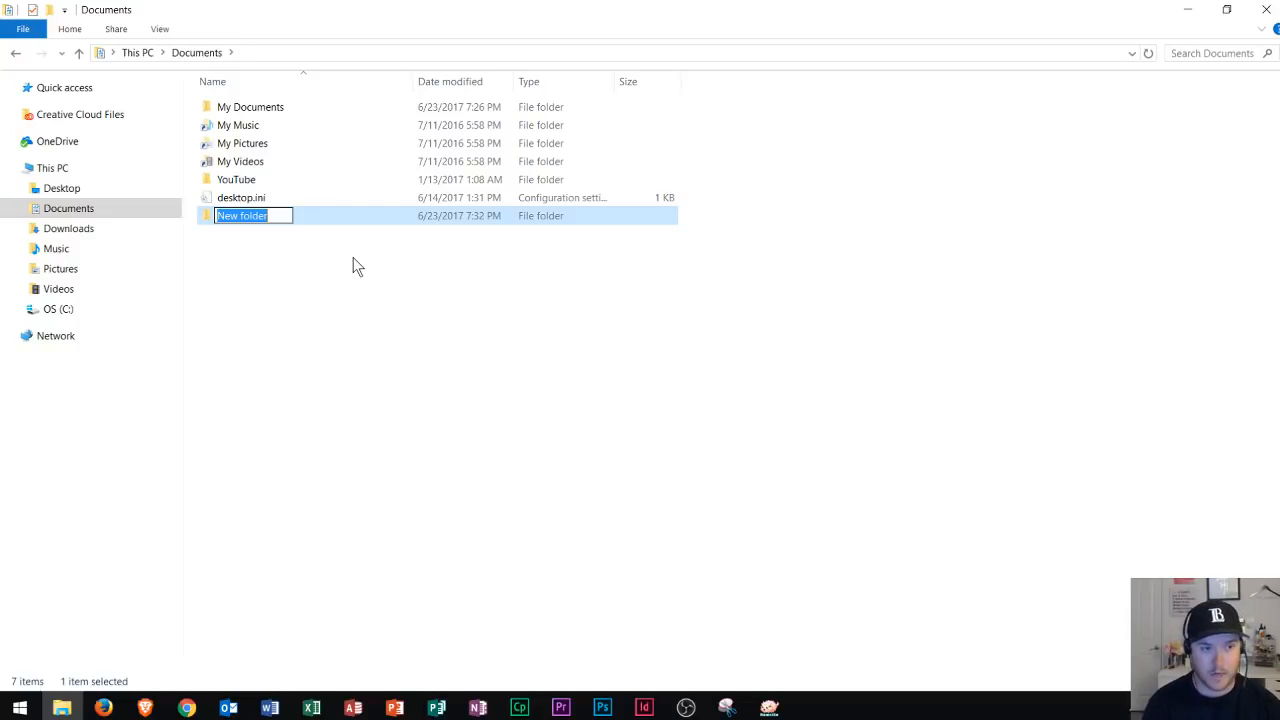
pyautogui.write('Micr')
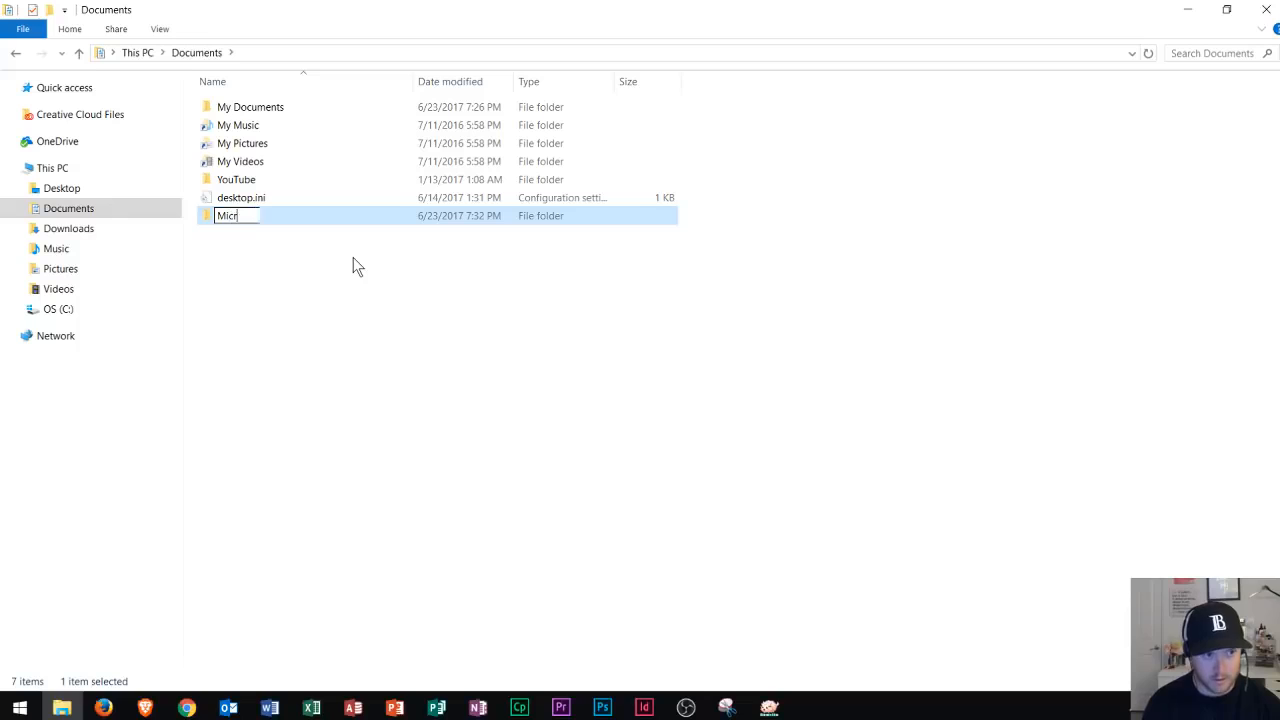
pyautogui.write('osoft Office 2016')
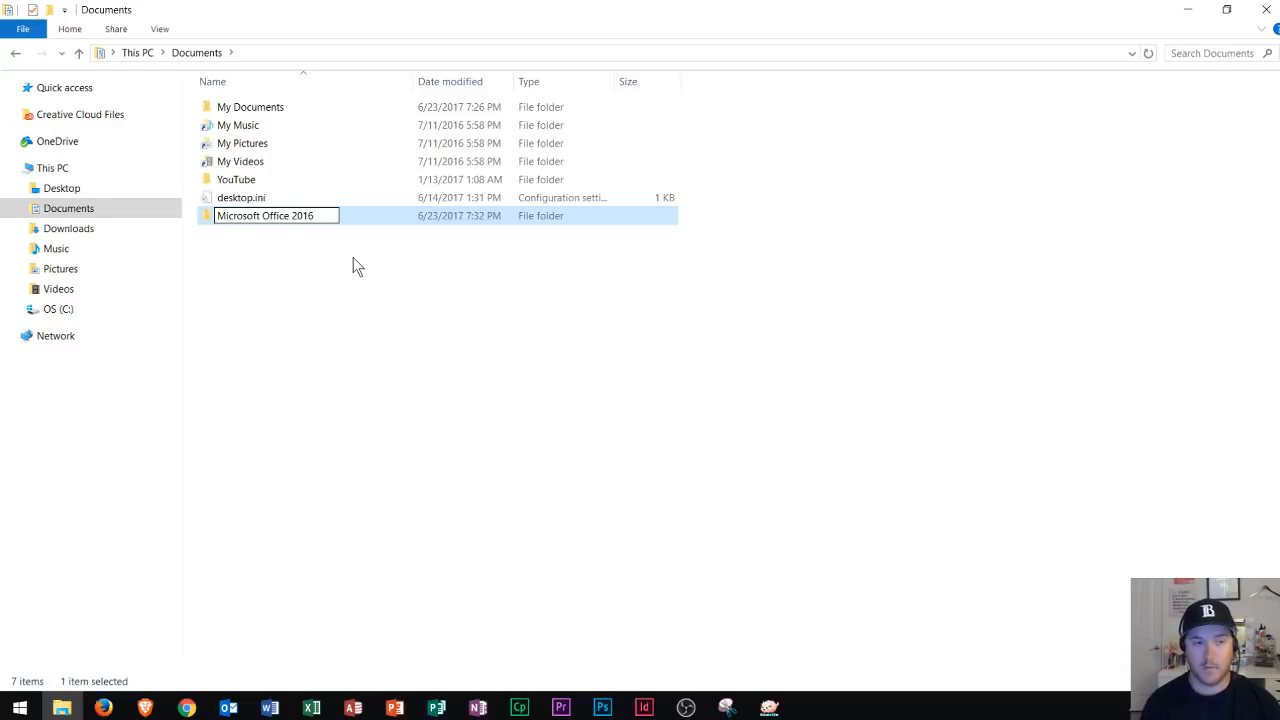
pyautogui.press('Return')
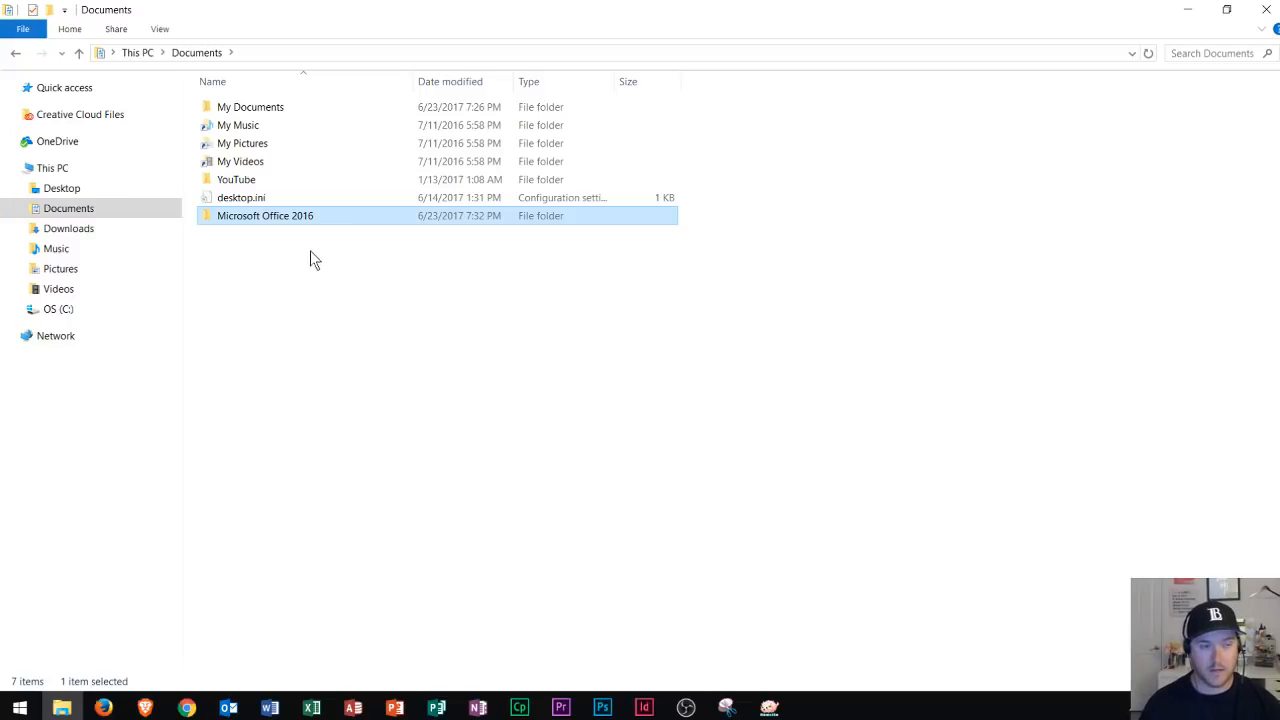
# Open the Microsoft Office 2016 folder and create a subfolder named "Word" in it.
pyautogui.doubleClick(259, 218)
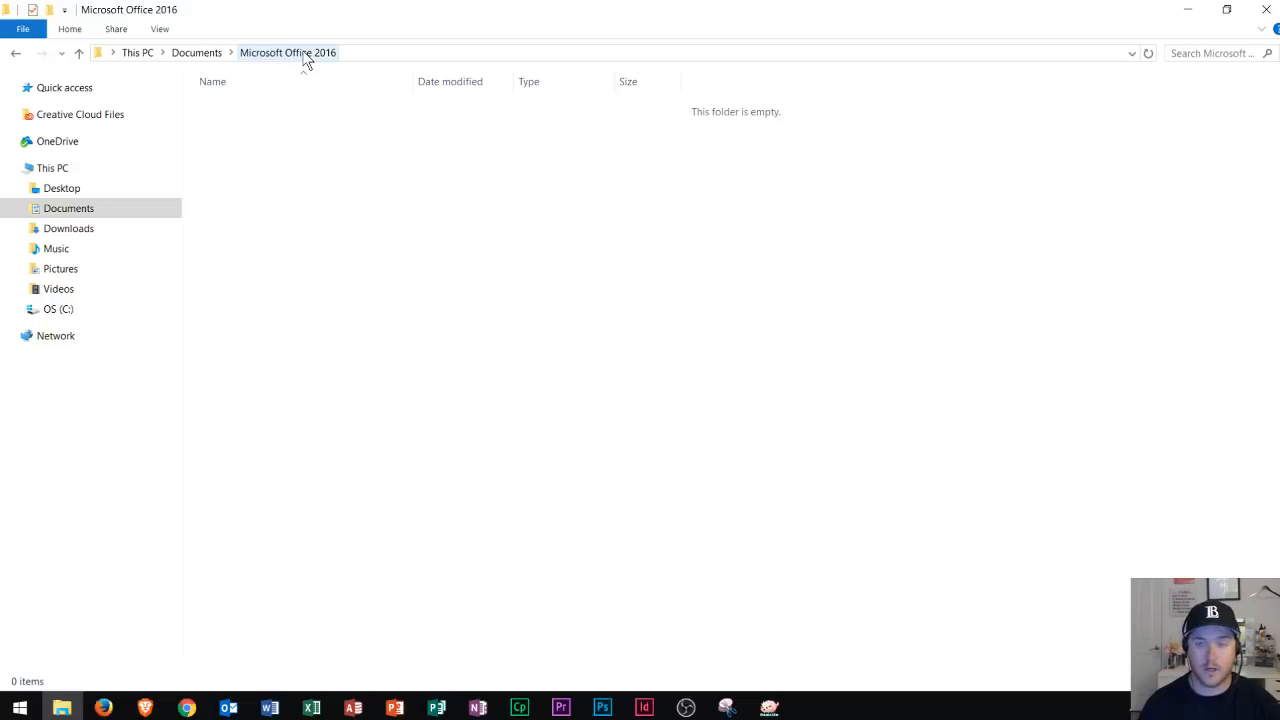
pyautogui.rightClick(470, 163)
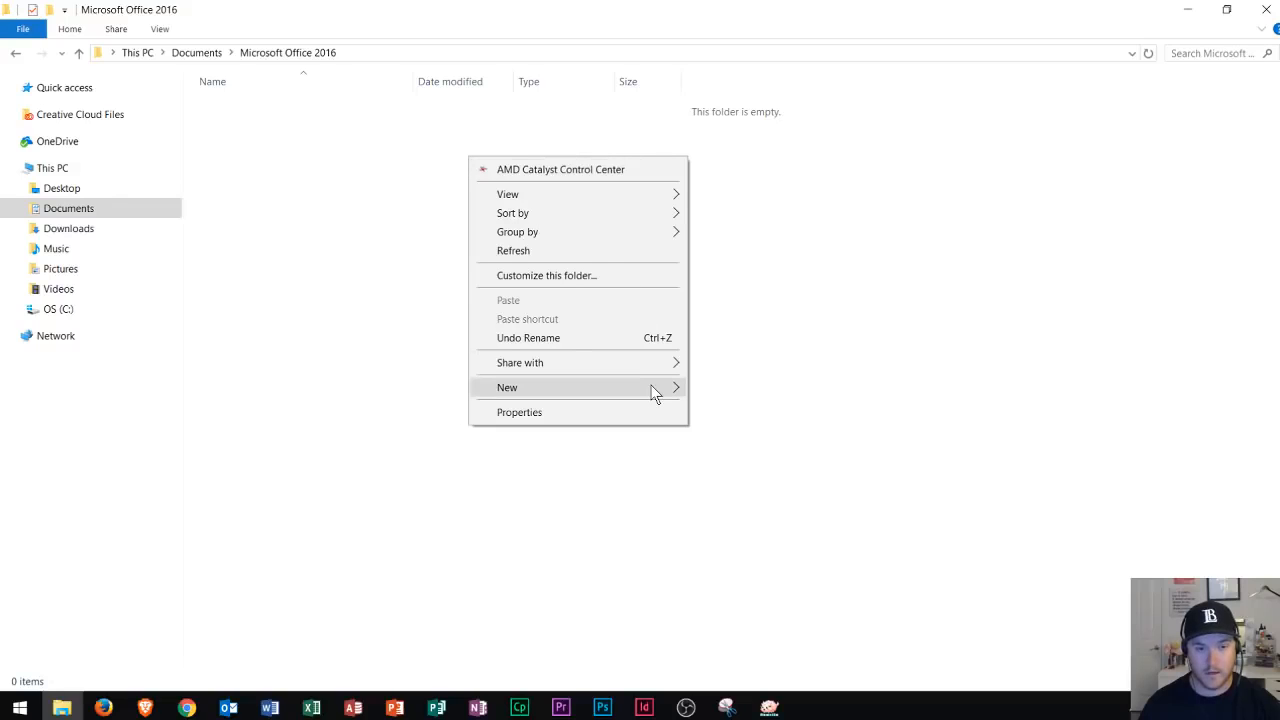
pyautogui.moveTo(653, 389)
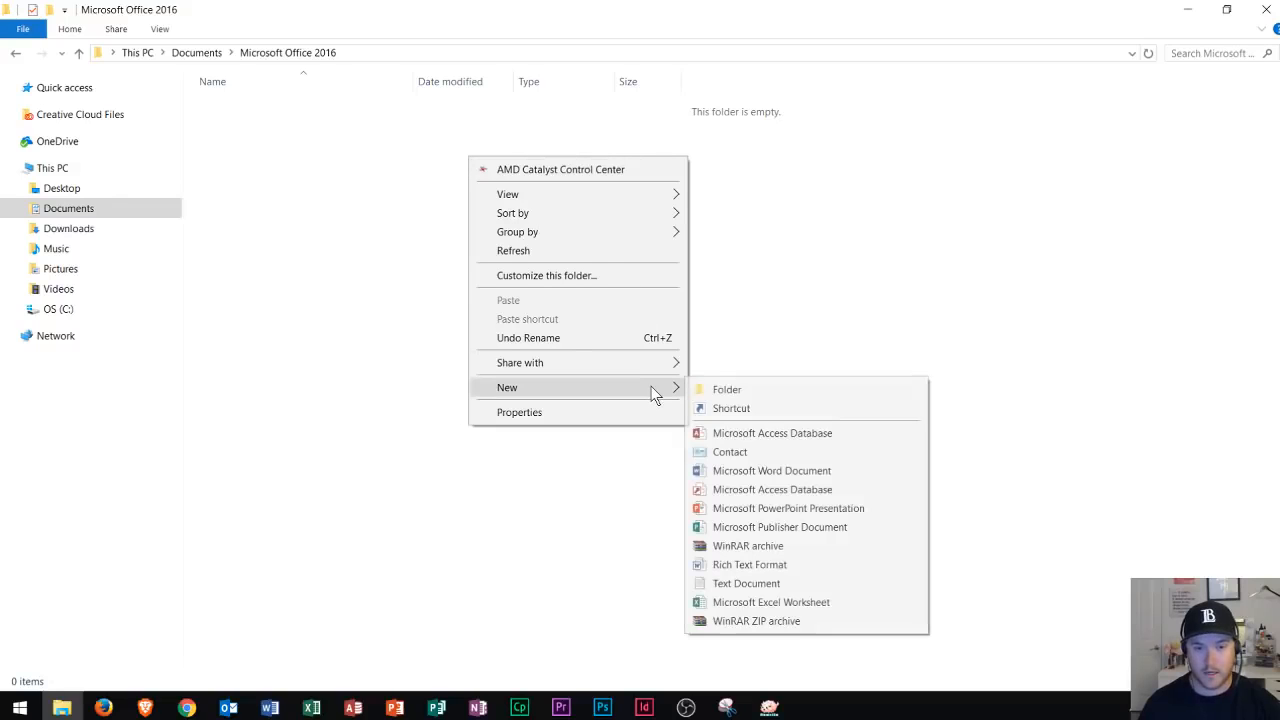
pyautogui.click(748, 390)
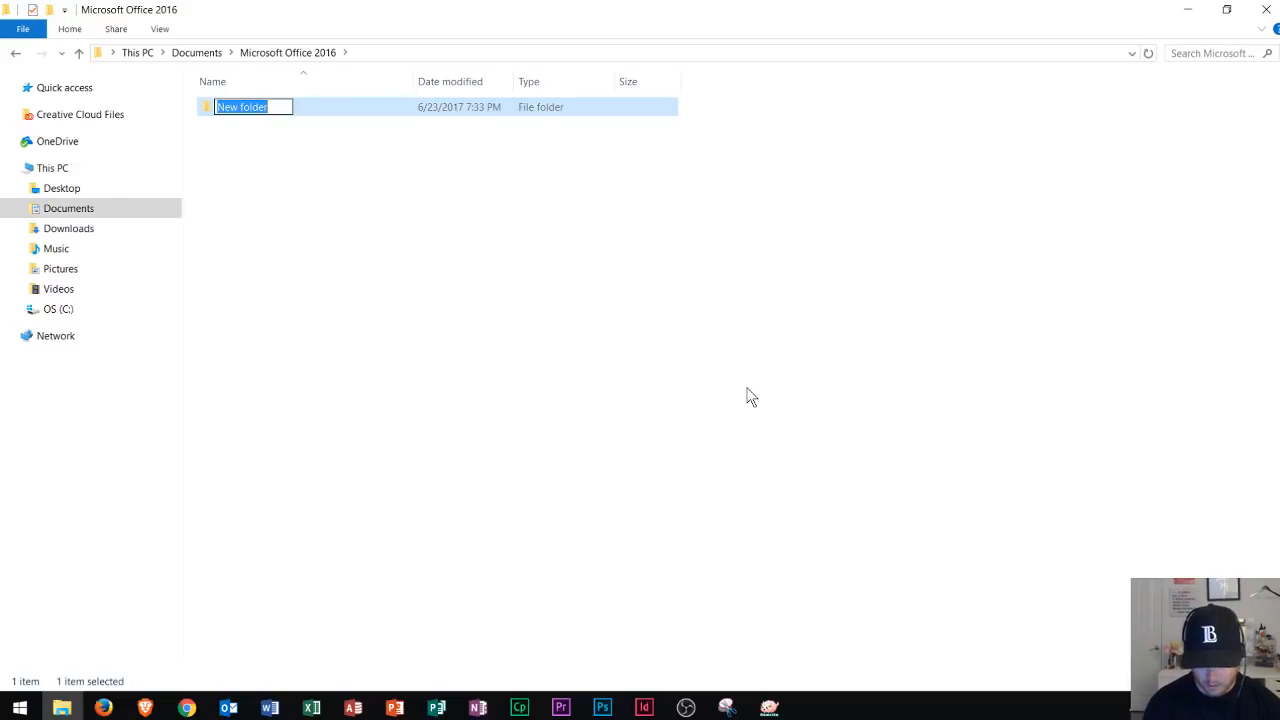
pyautogui.write('Word')
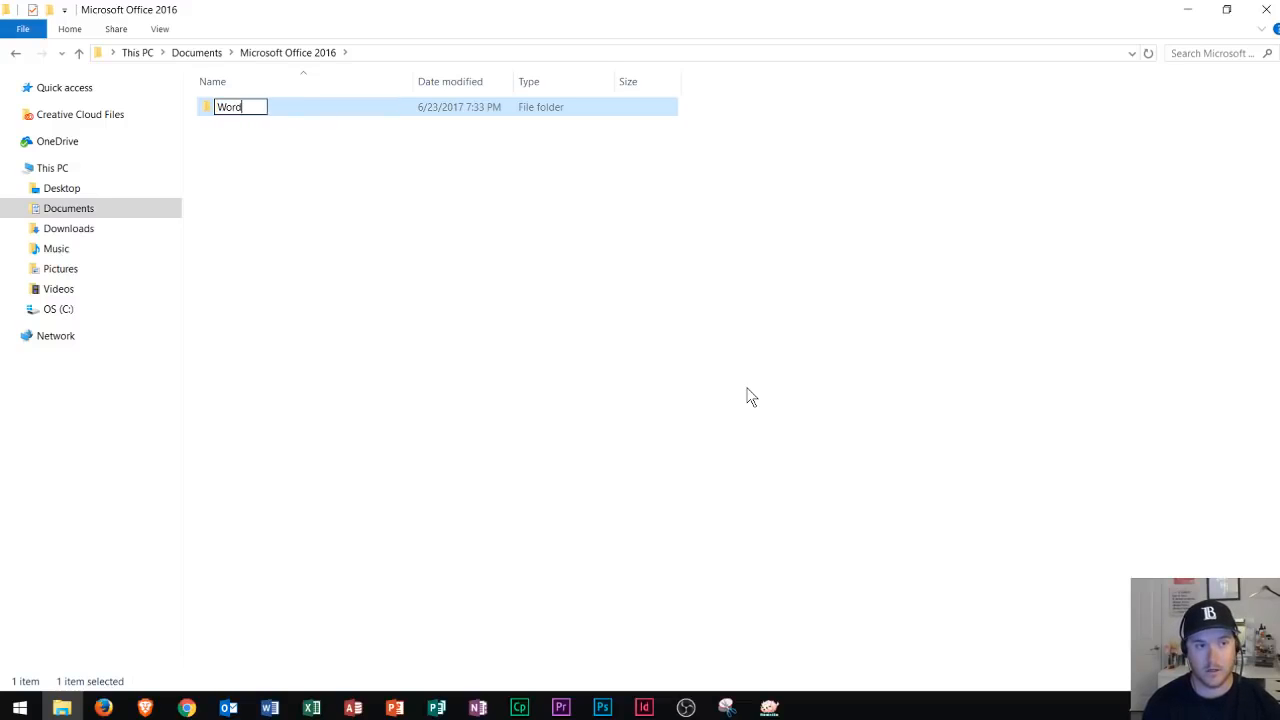
pyautogui.press('Return')
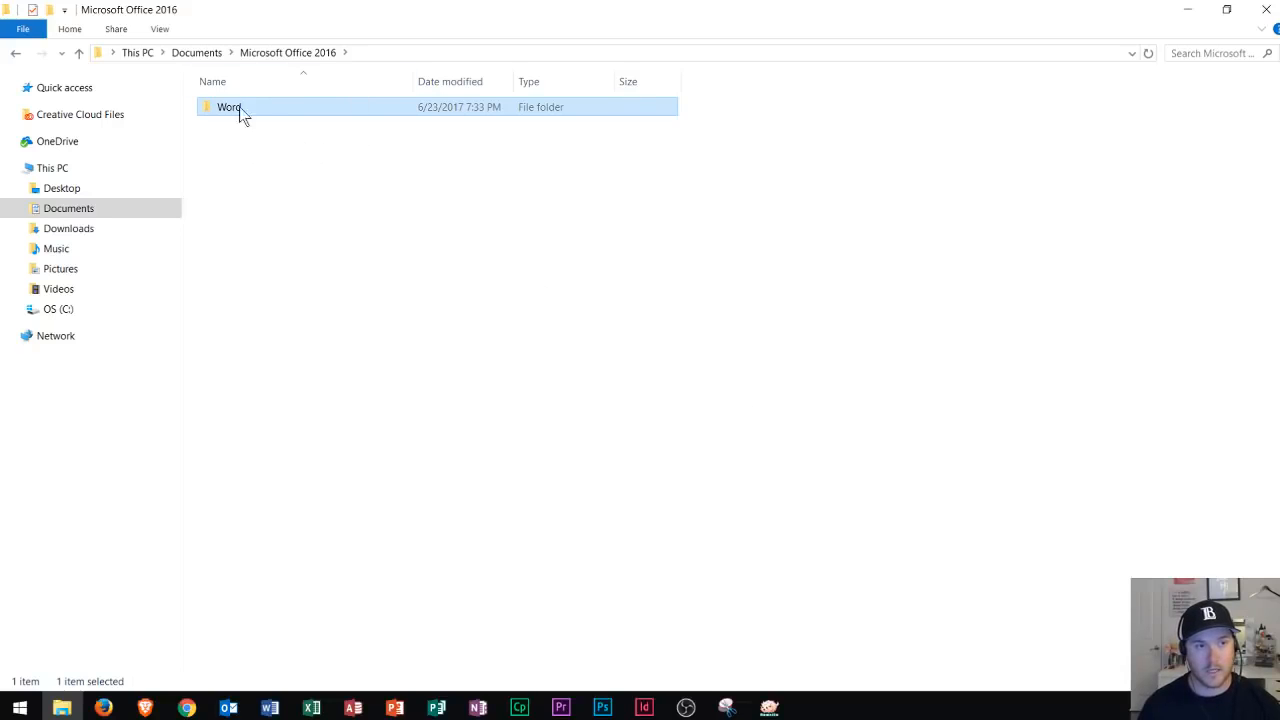
pyautogui.click(441, 179)
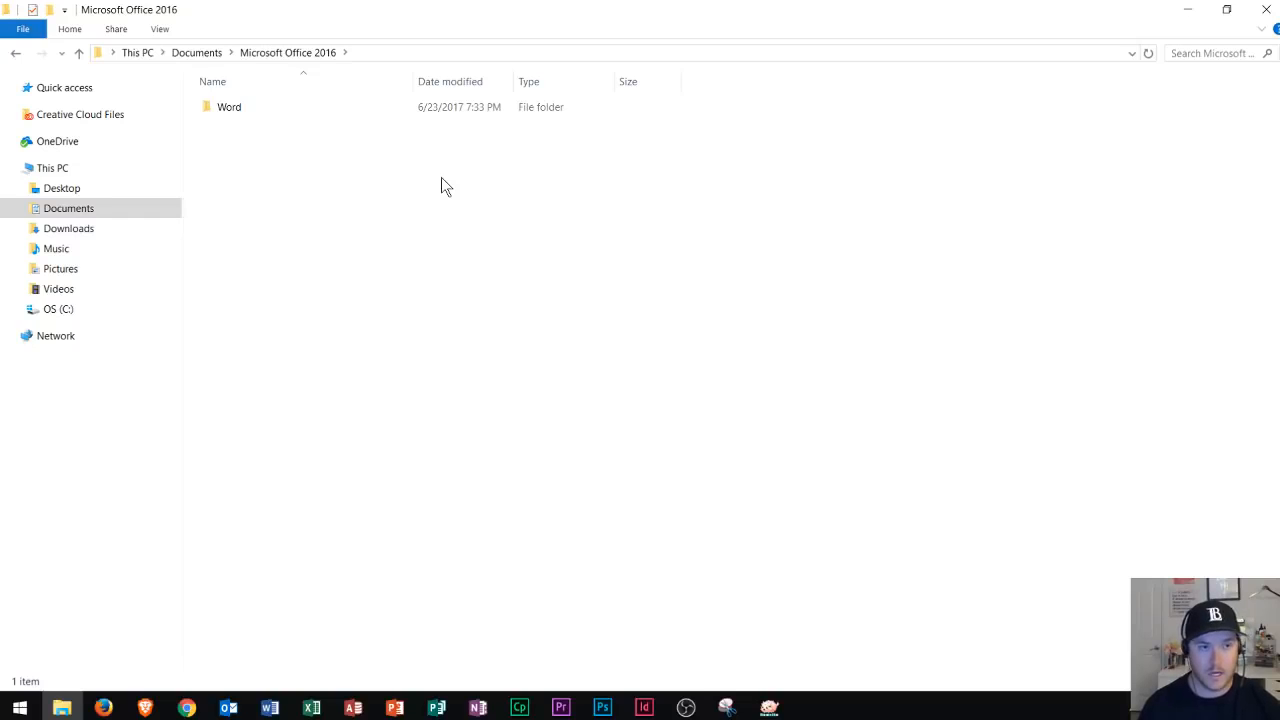
# Add a subfolder named "PowerPoint" to the Microsoft Office 2016 folder.
pyautogui.click(50, 12)
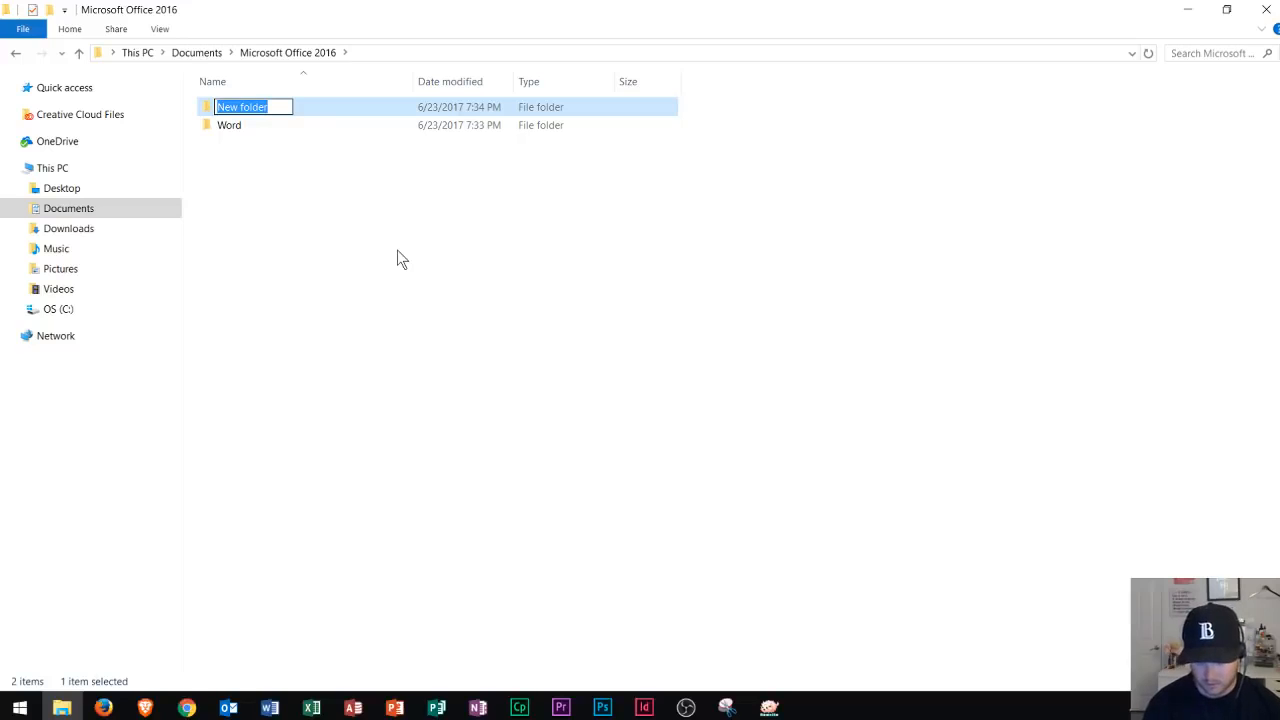
pyautogui.write('Power')
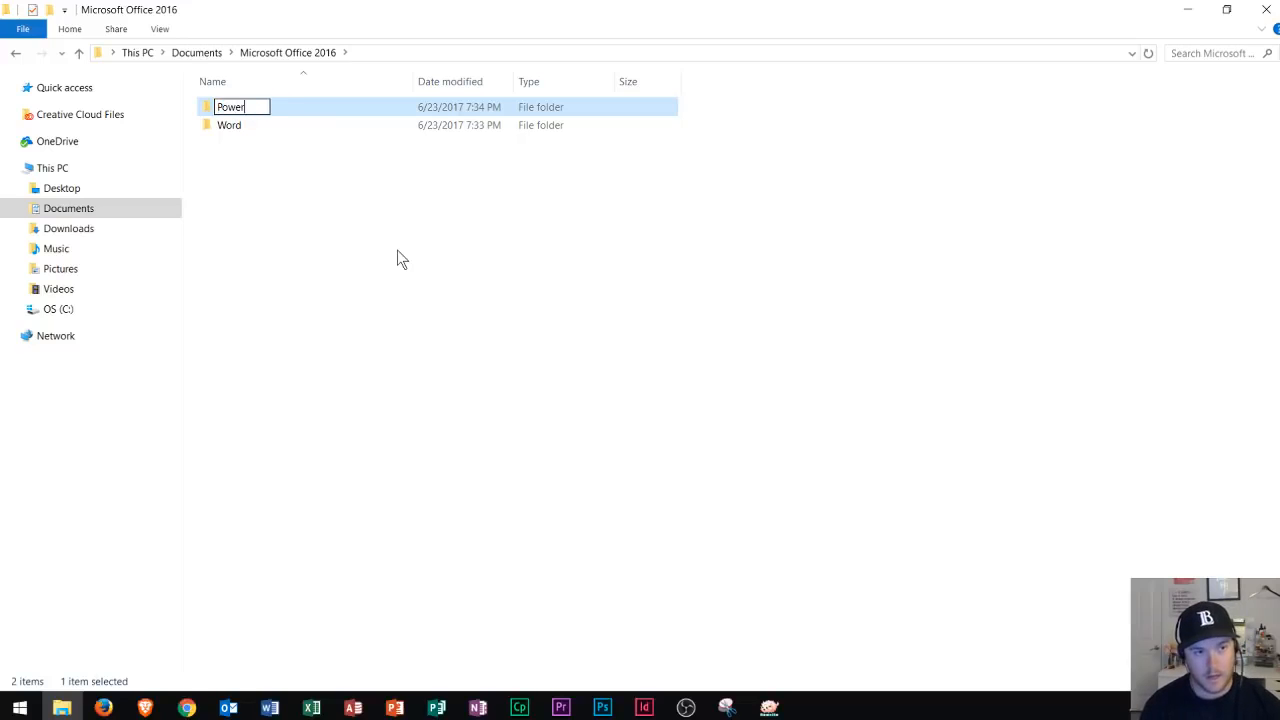
pyautogui.write('Point')
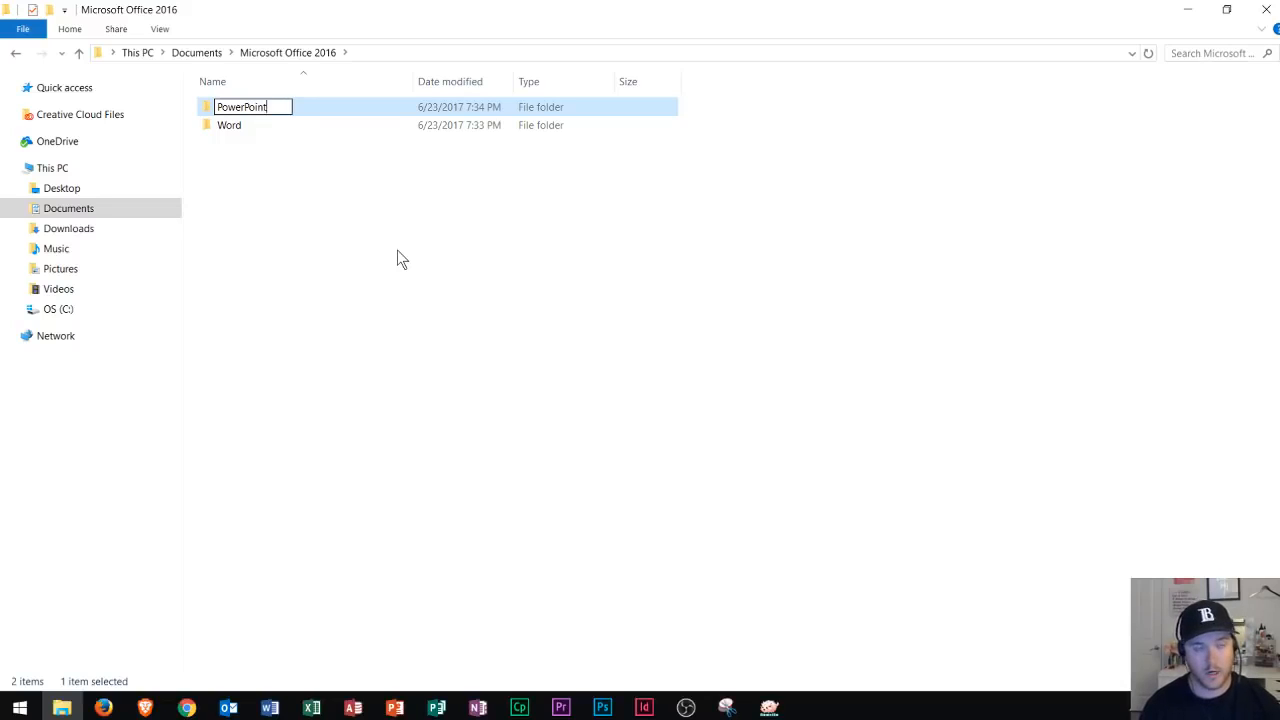
pyautogui.press('Return')
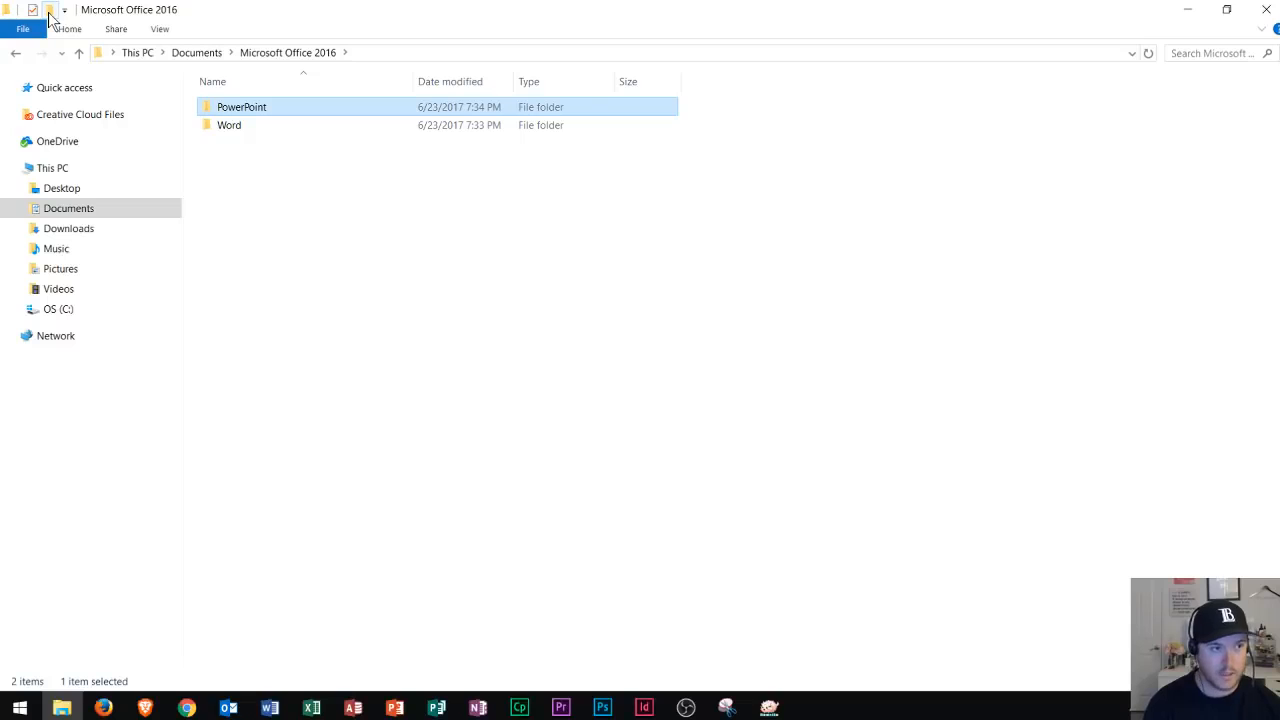
# Add two more subfolders to Microsoft Office 2016, named "Excel" and "Access".
pyautogui.click(49, 11)
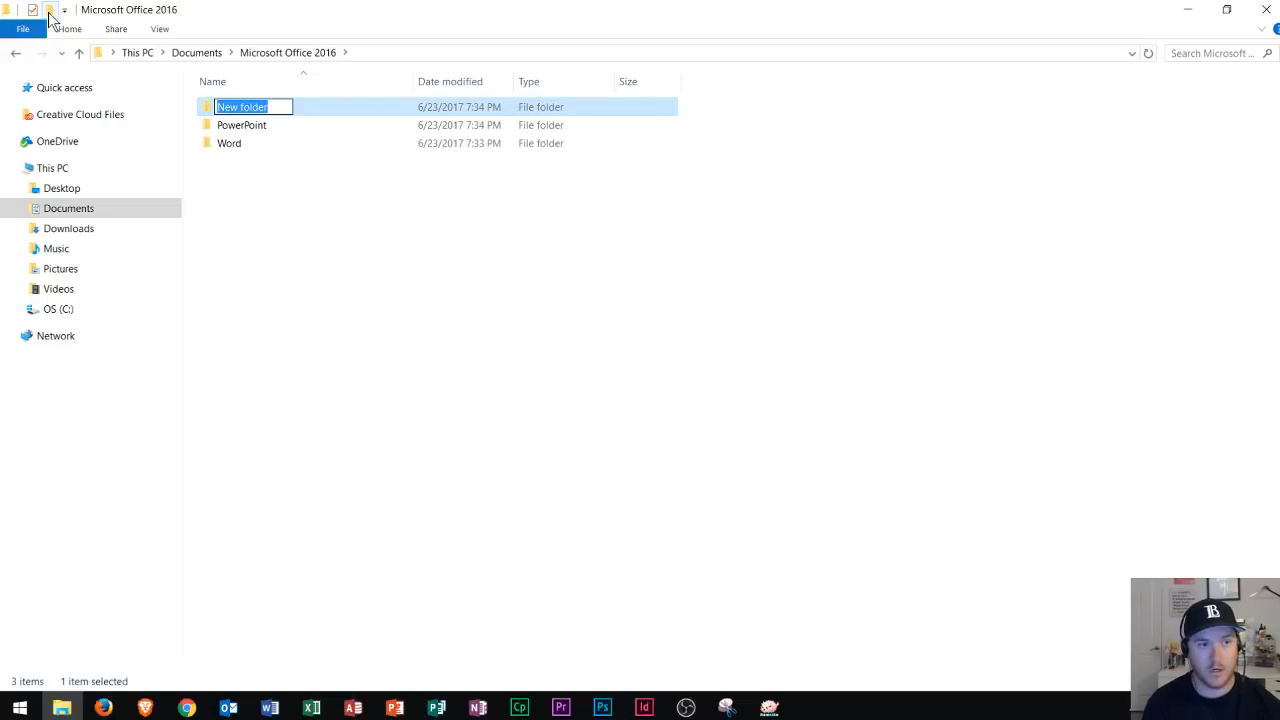
pyautogui.write('Excel')
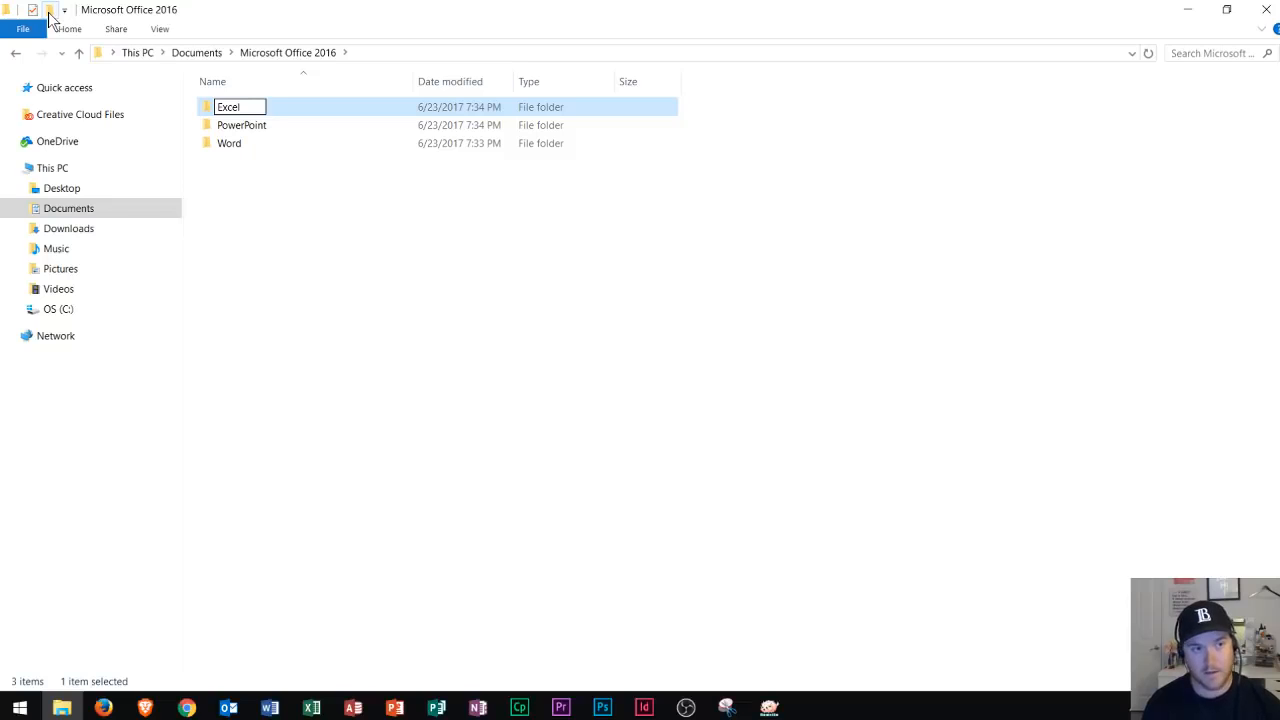
pyautogui.press('Return')
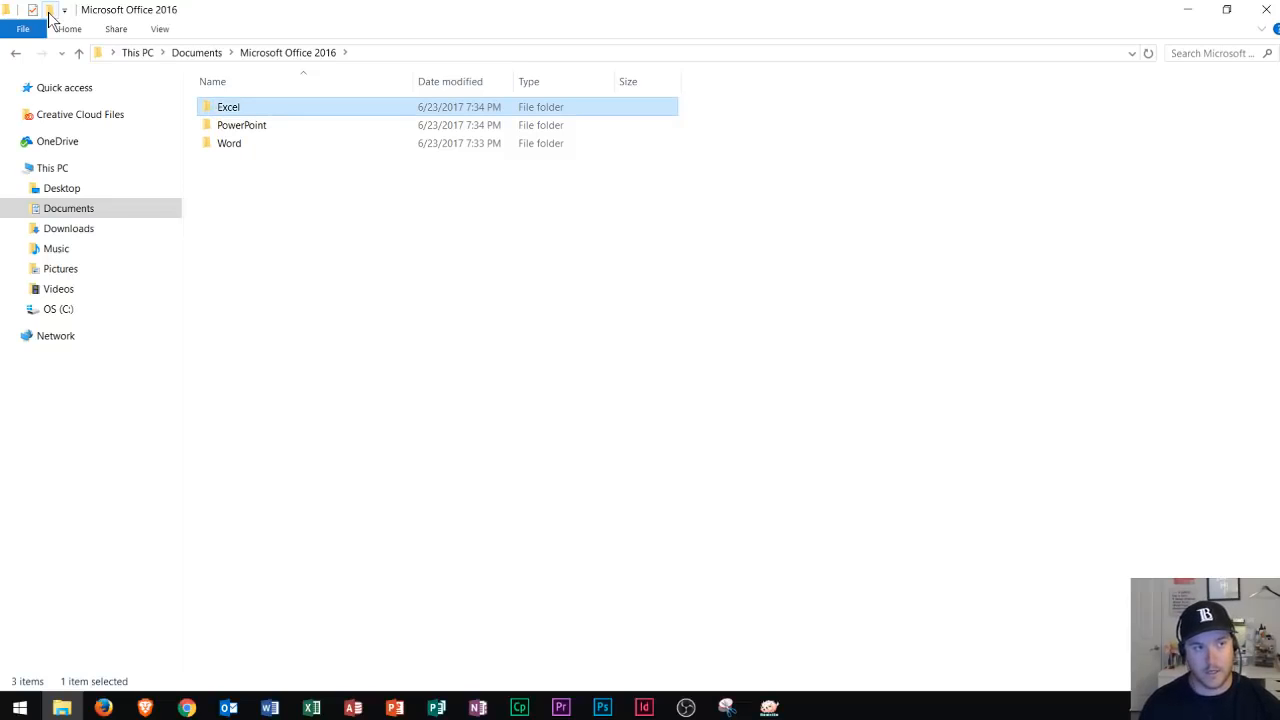
pyautogui.click(50, 11)
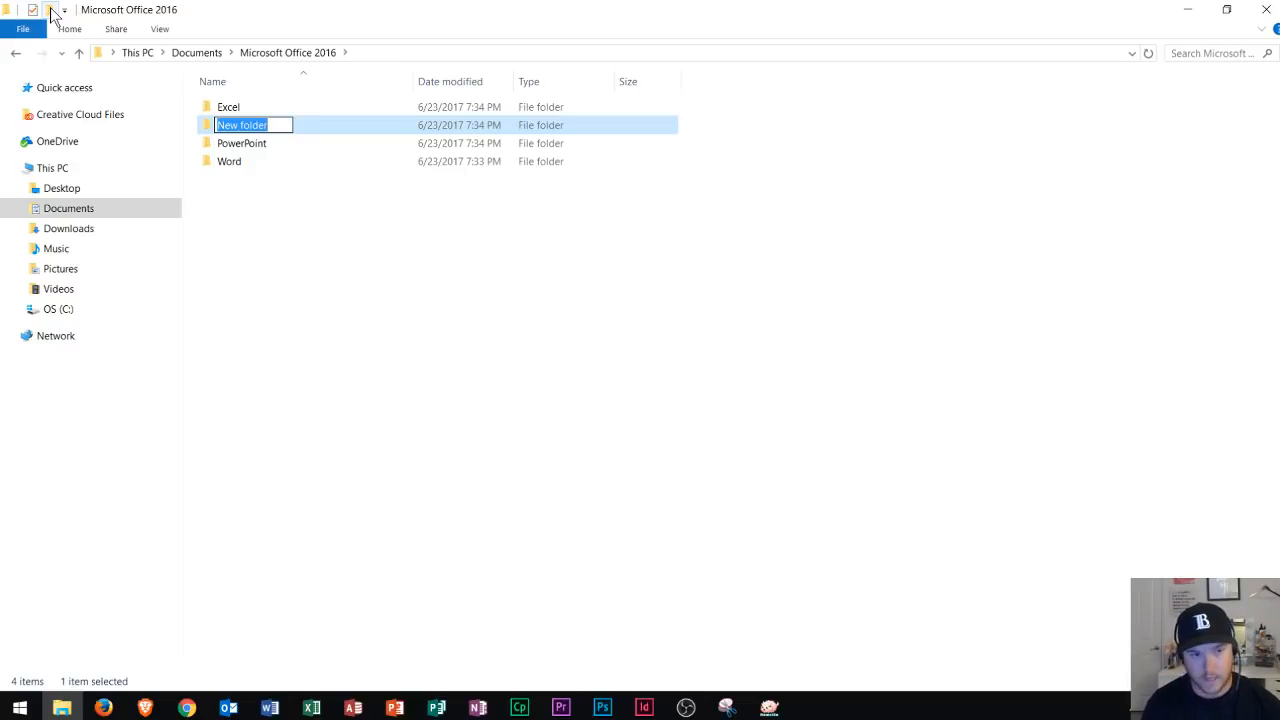
pyautogui.write('Access')
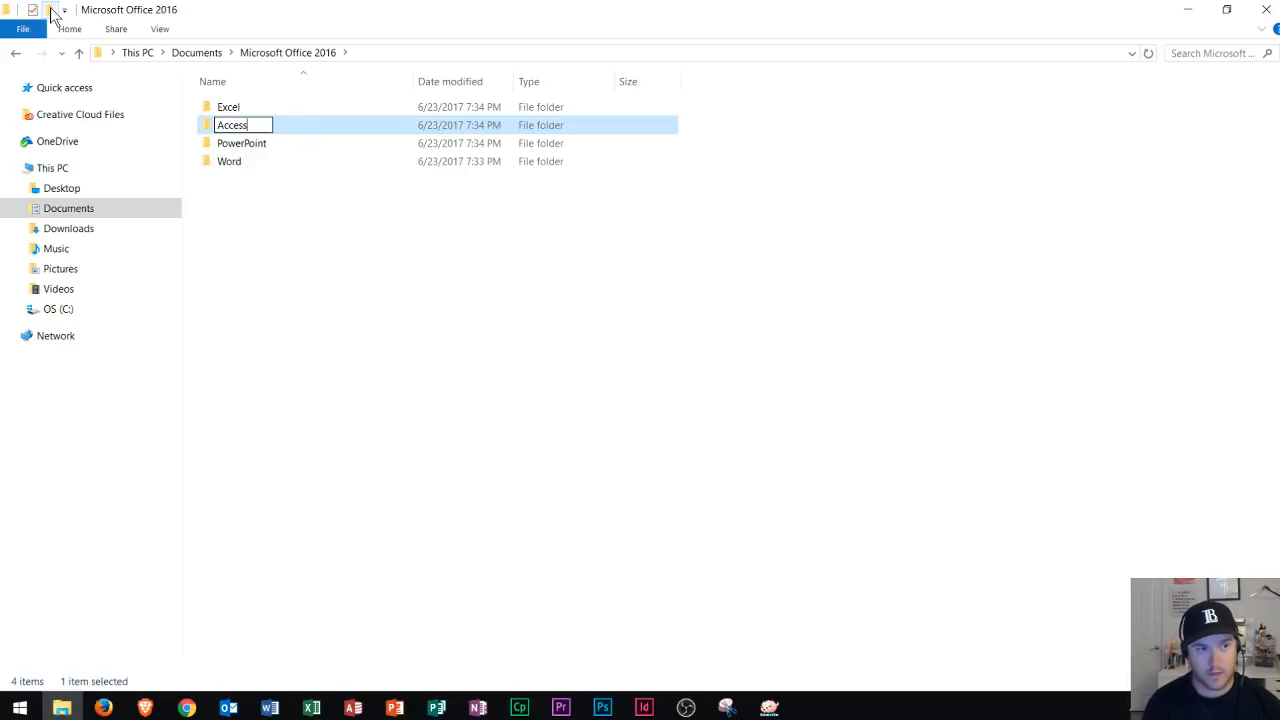
pyautogui.press('Return')
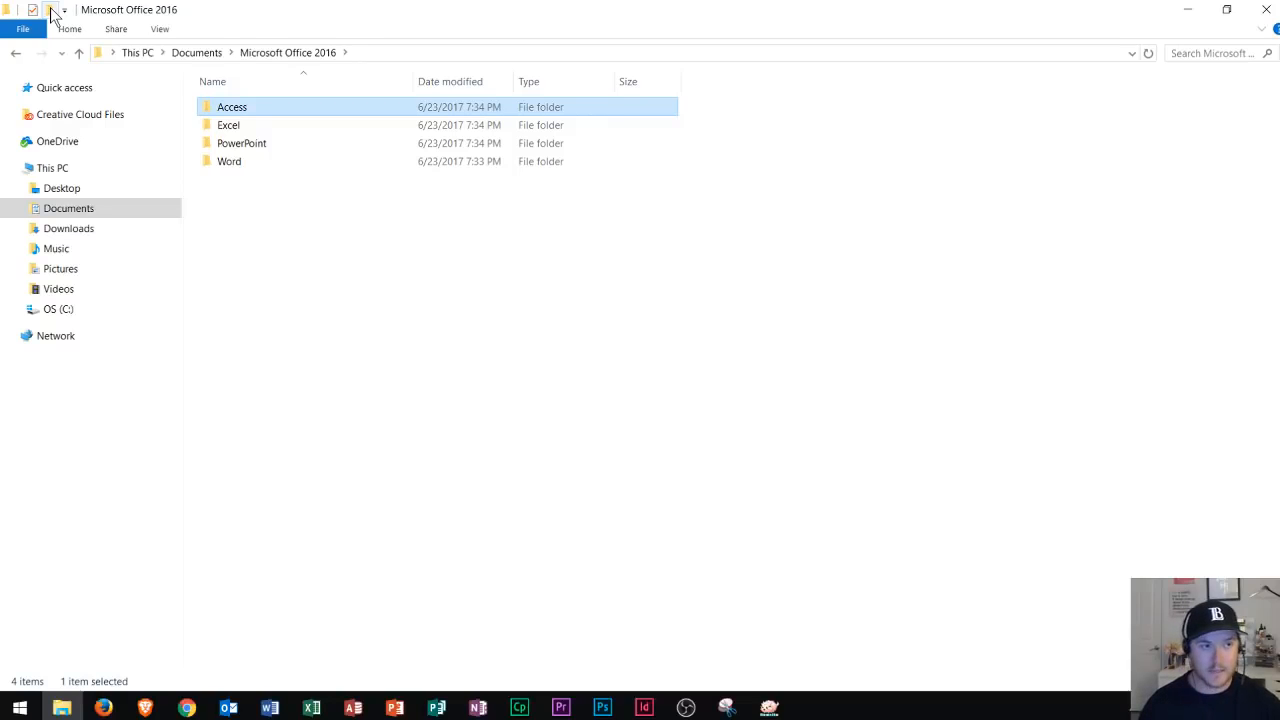
pyautogui.click(407, 204)
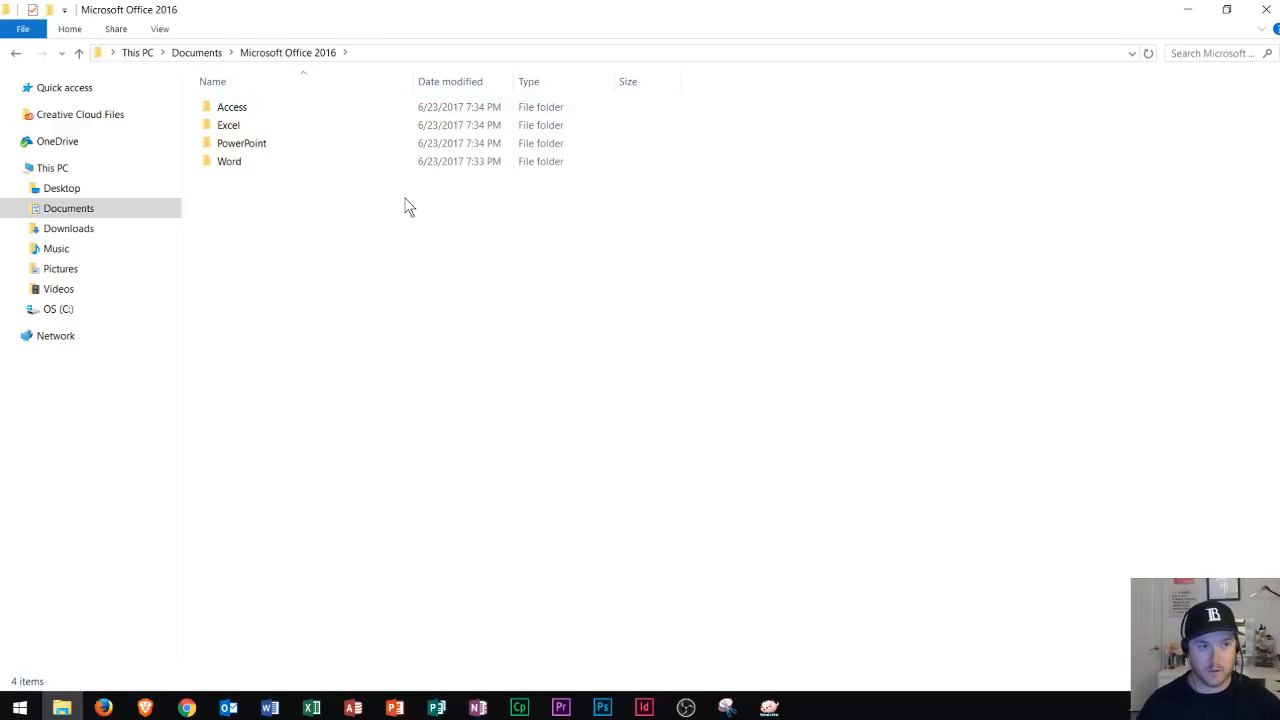